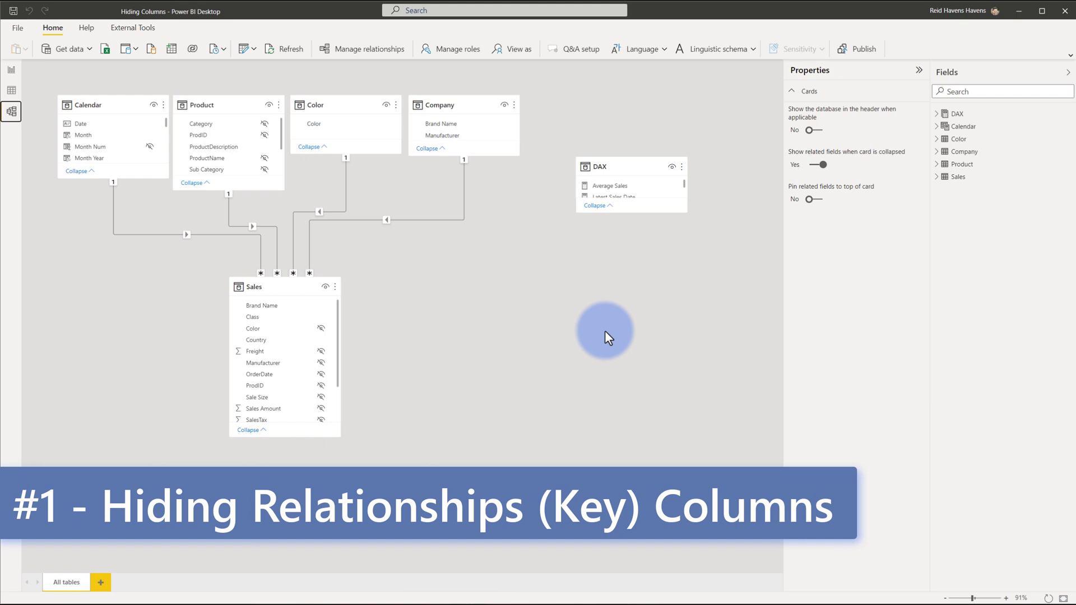
# Examine the Sales, Company, Color, Product and Calendar tables in the model diagram and the relationships joining them.
pyautogui.click(290, 285)
pyautogui.click(456, 105)
pyautogui.click(325, 109)
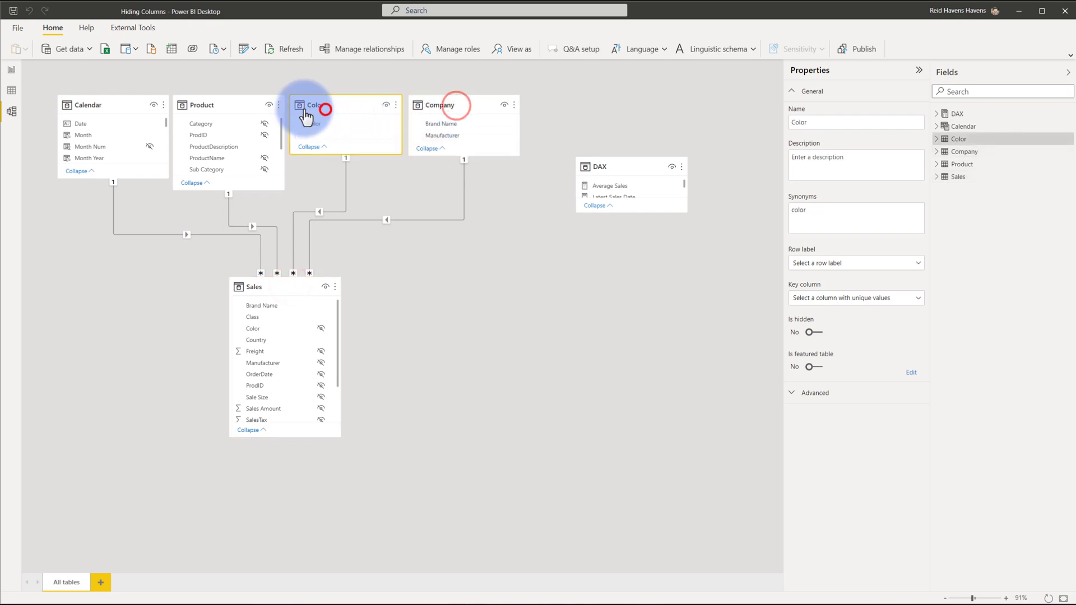
pyautogui.click(207, 107)
pyautogui.click(105, 105)
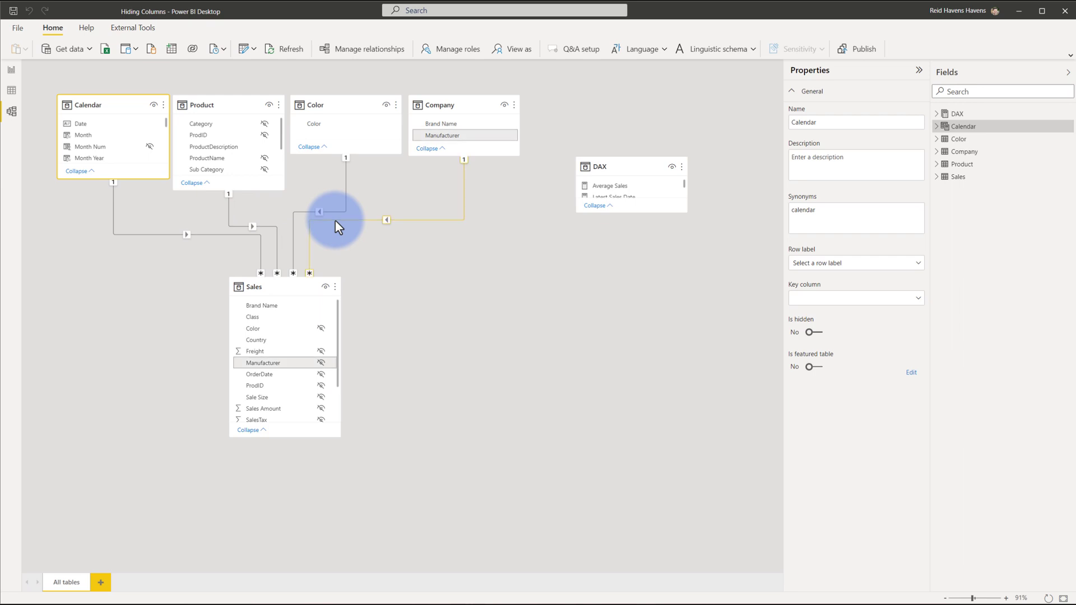
pyautogui.click(163, 235)
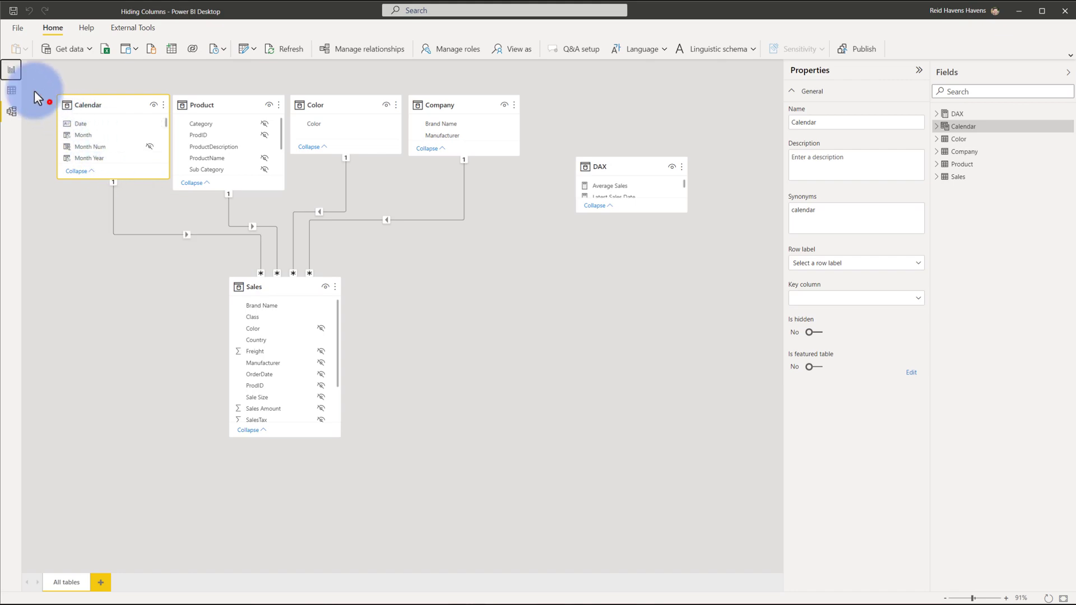
# Switch to the report view, search the fields for "date" and include hidden fields in the results.
pyautogui.click(9, 71)
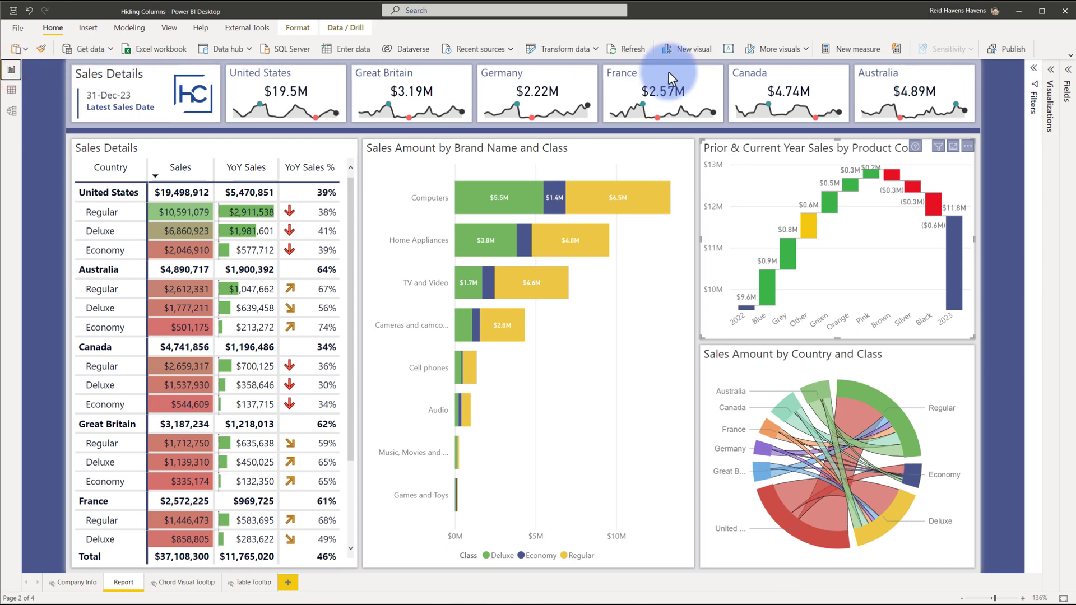
pyautogui.click(1067, 77)
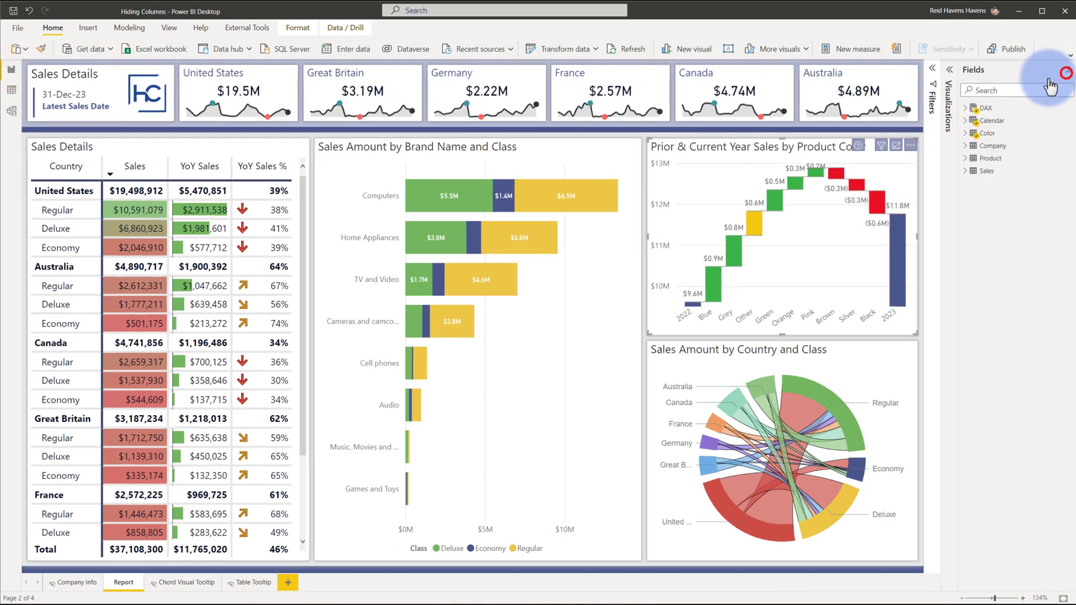
pyautogui.click(1000, 91)
pyautogui.write('date')
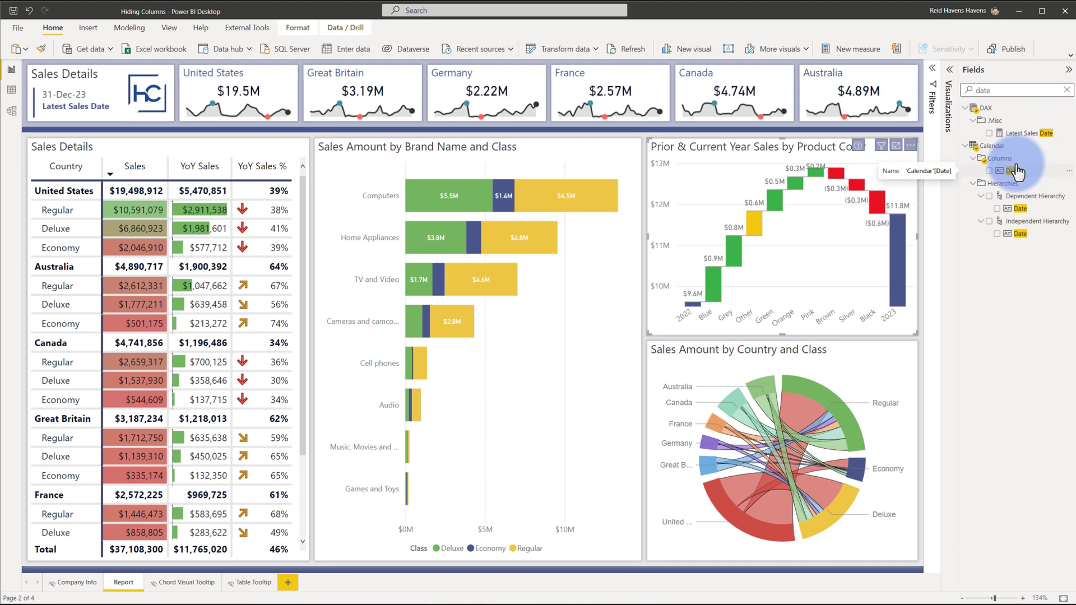
pyautogui.rightClick(1021, 242)
pyautogui.click(976, 317)
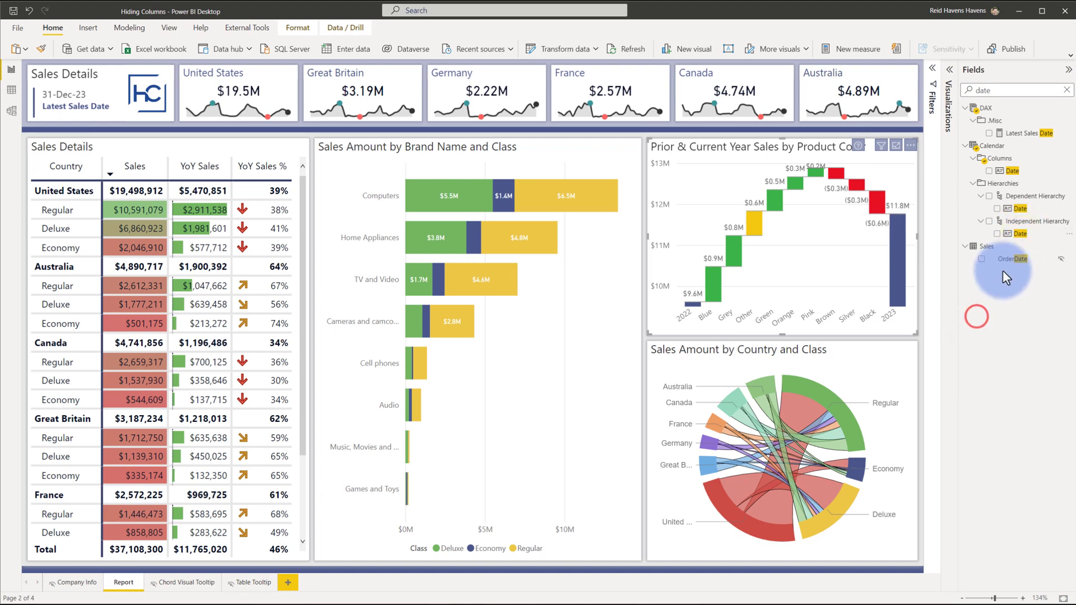
# Turn off the display of hidden fields and clear the field search.
pyautogui.rightClick(1012, 236)
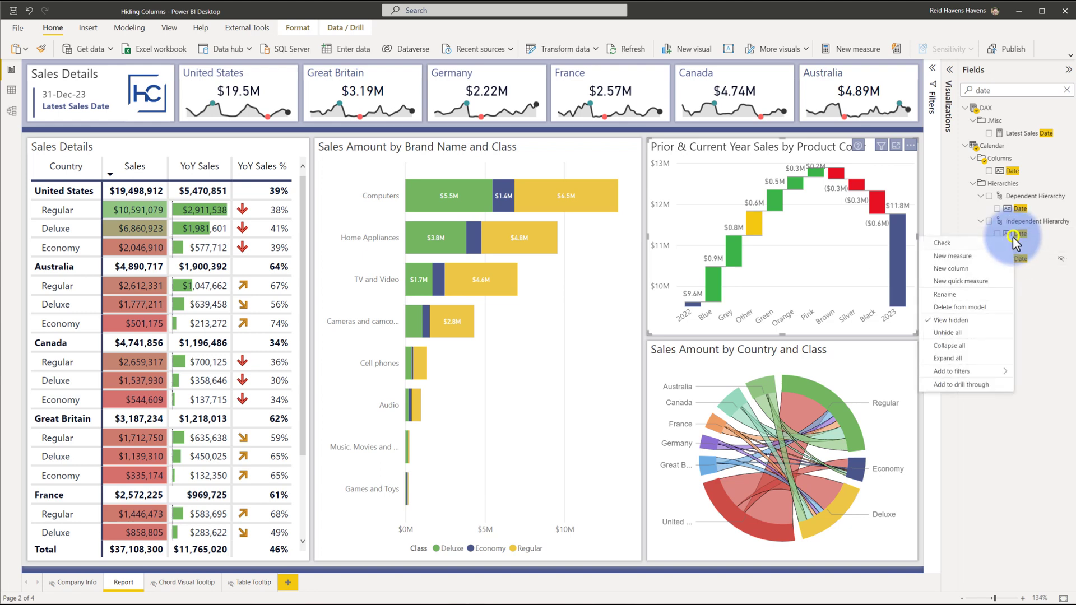
pyautogui.click(978, 322)
pyautogui.click(1063, 91)
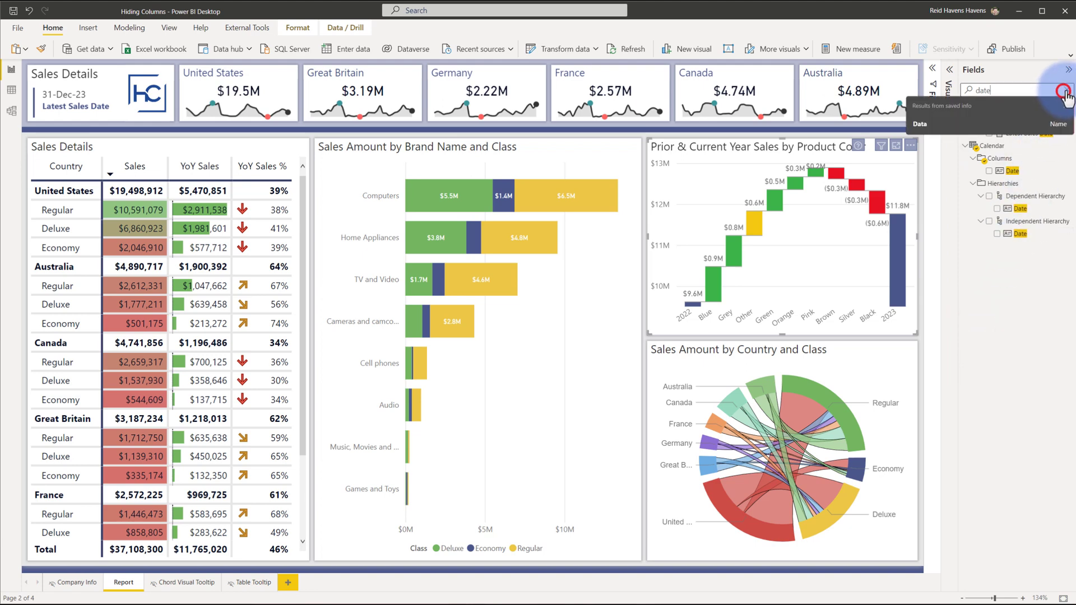
# Examine the visible fields of the Calendar, Sales and Product tables, including Calendar's Date column.
pyautogui.click(965, 121)
pyautogui.click(973, 133)
pyautogui.click(1009, 146)
pyautogui.click(964, 272)
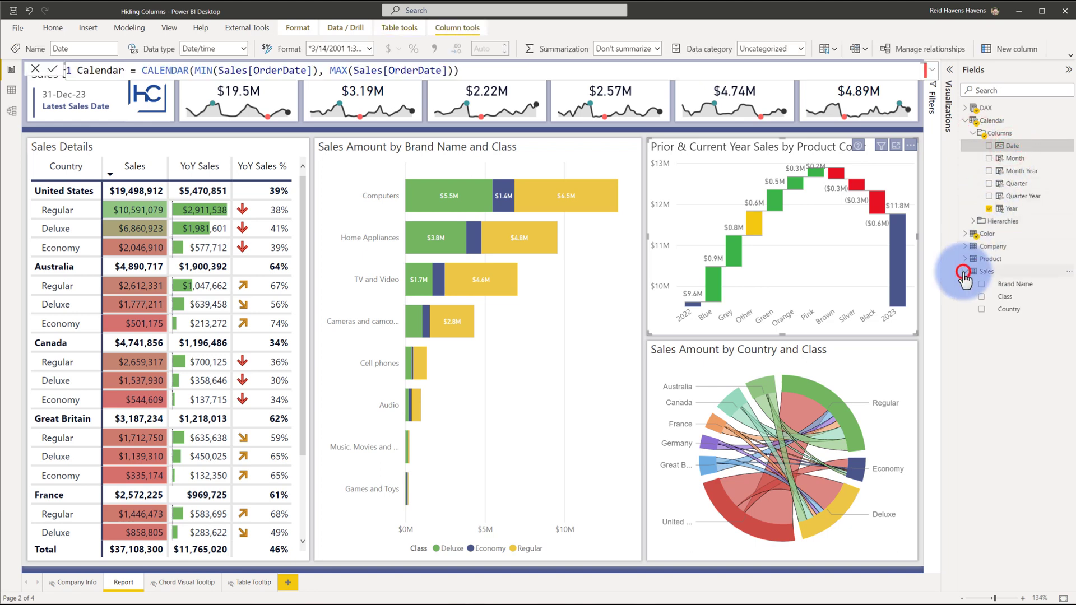
pyautogui.click(964, 273)
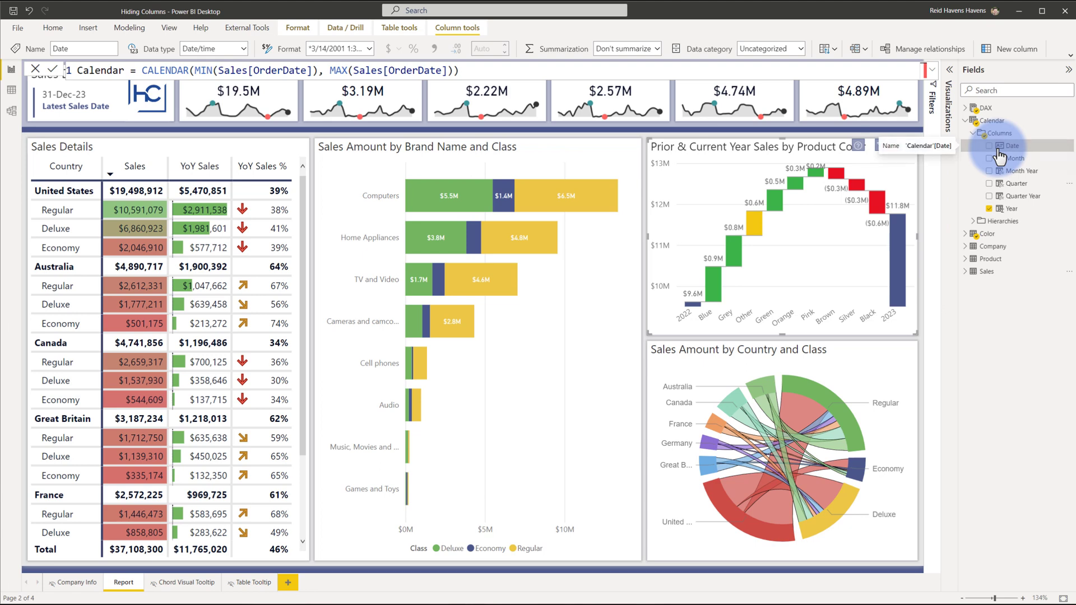
pyautogui.click(965, 259)
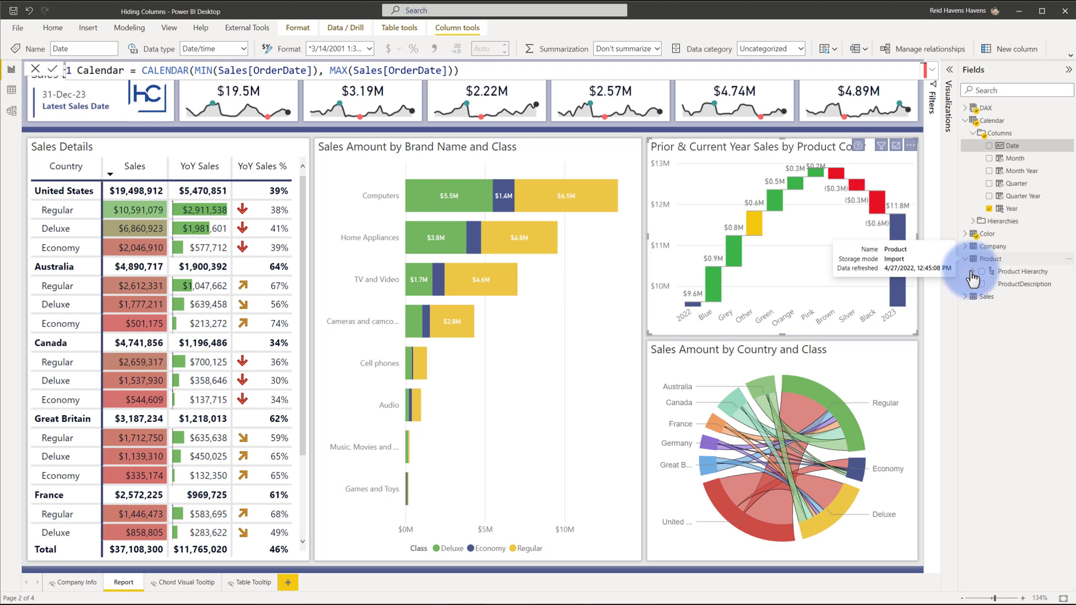
pyautogui.click(970, 271)
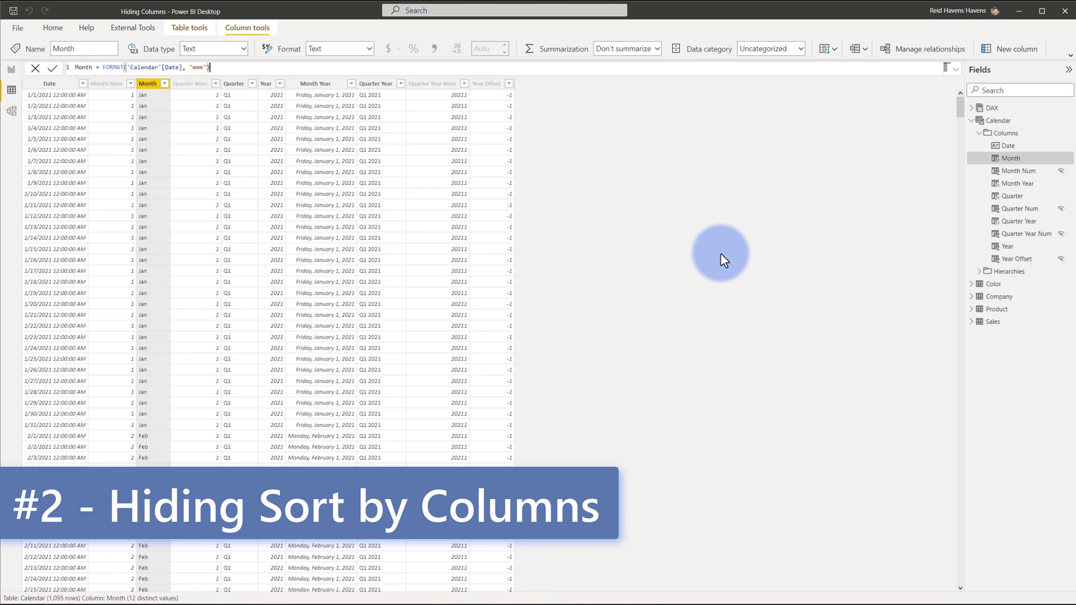
# Review the Month column's filter values and set the column to sort by Month Num.
pyautogui.click(165, 84)
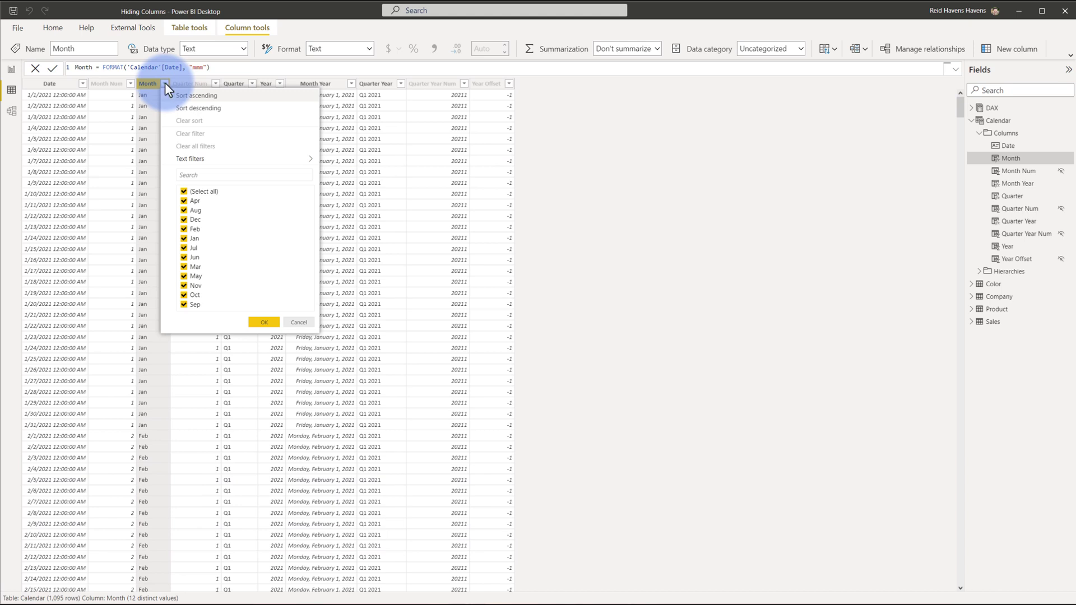
pyautogui.click(151, 85)
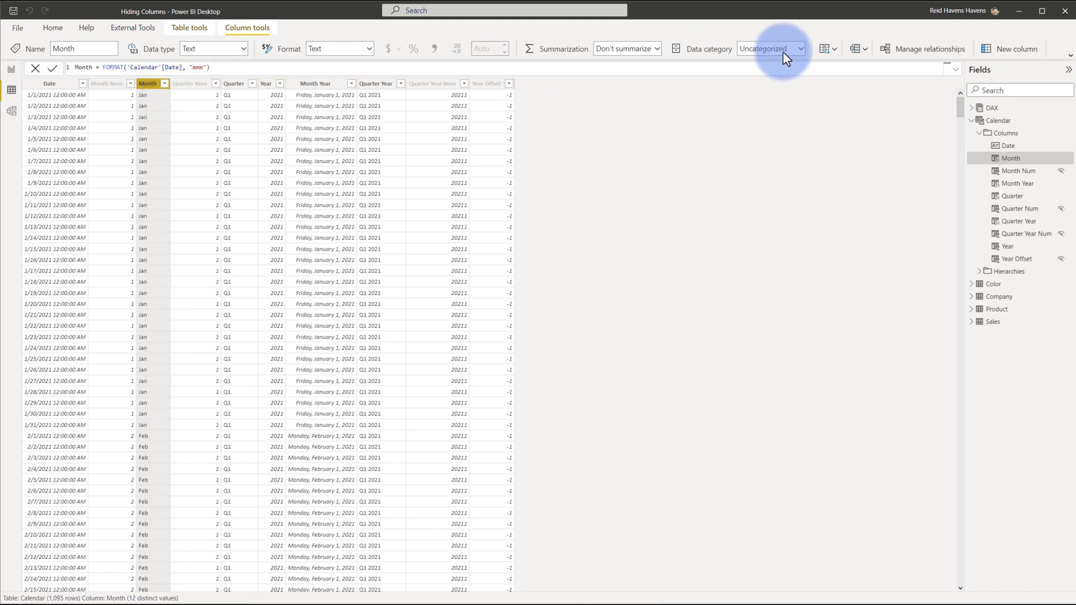
pyautogui.click(831, 49)
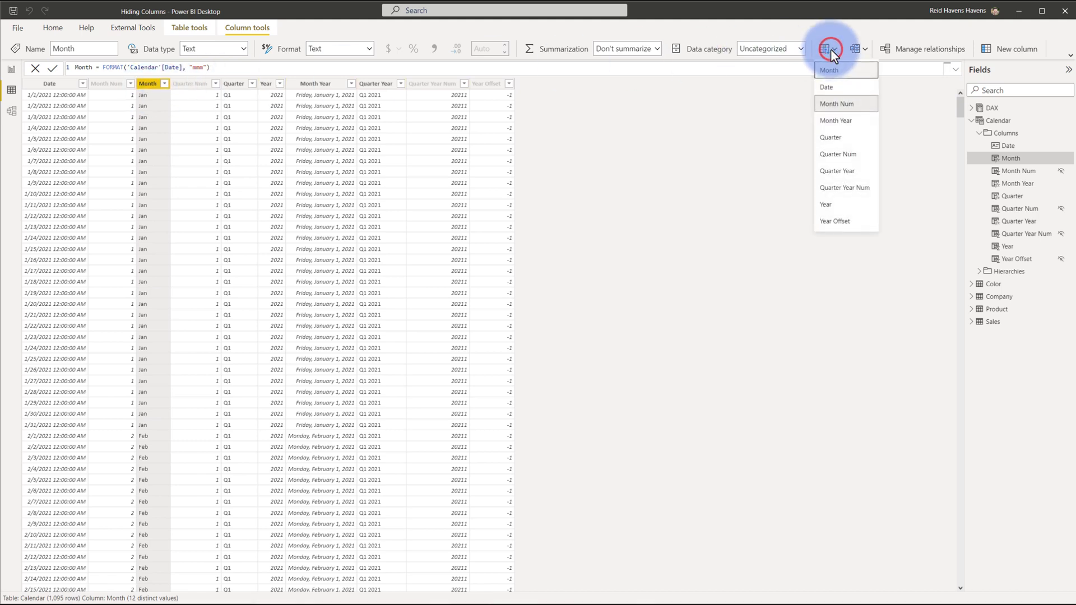
pyautogui.click(830, 103)
# Examine the filter values of the hidden Month Num column and reselect the Month column.
pyautogui.click(101, 84)
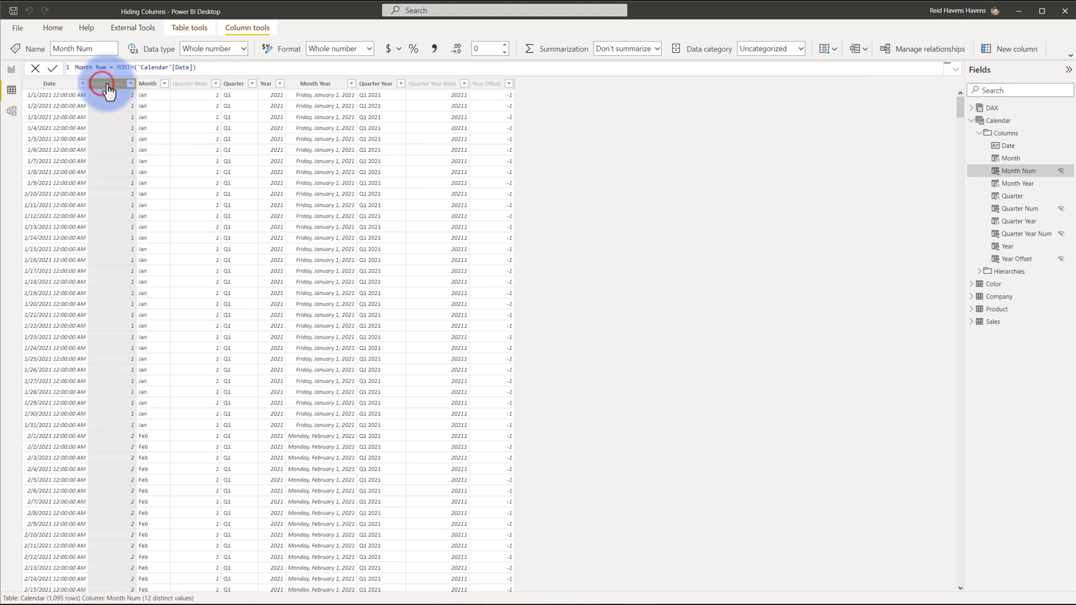
pyautogui.click(131, 83)
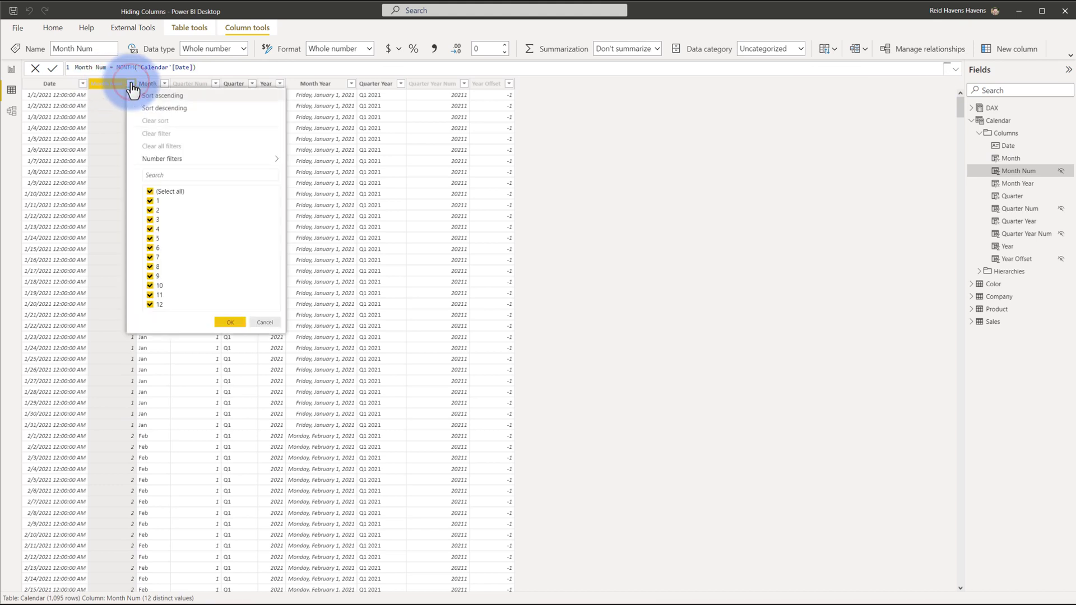
pyautogui.click(117, 83)
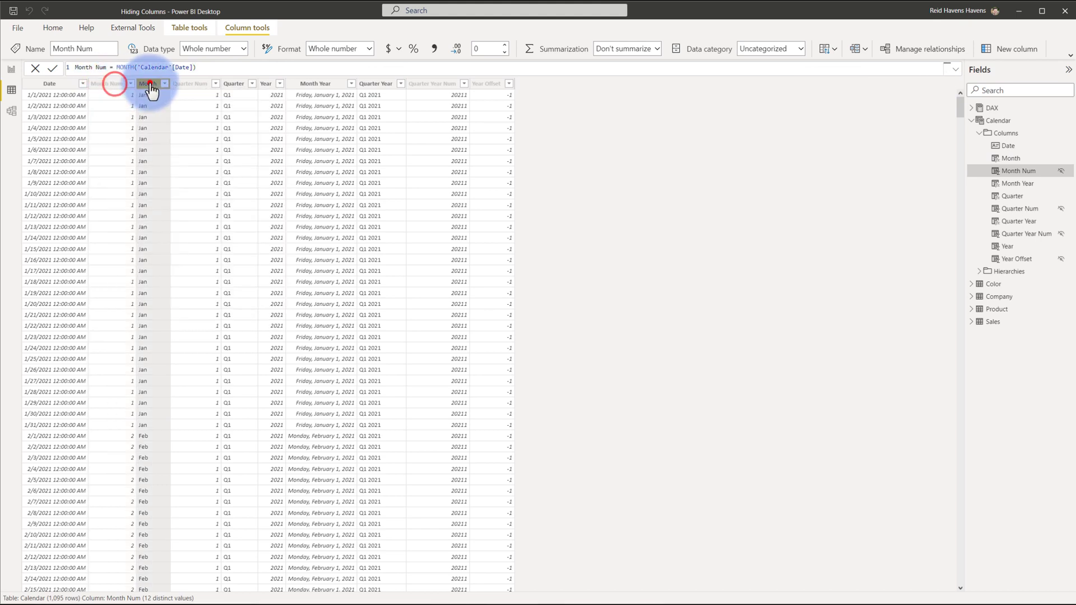
pyautogui.click(149, 84)
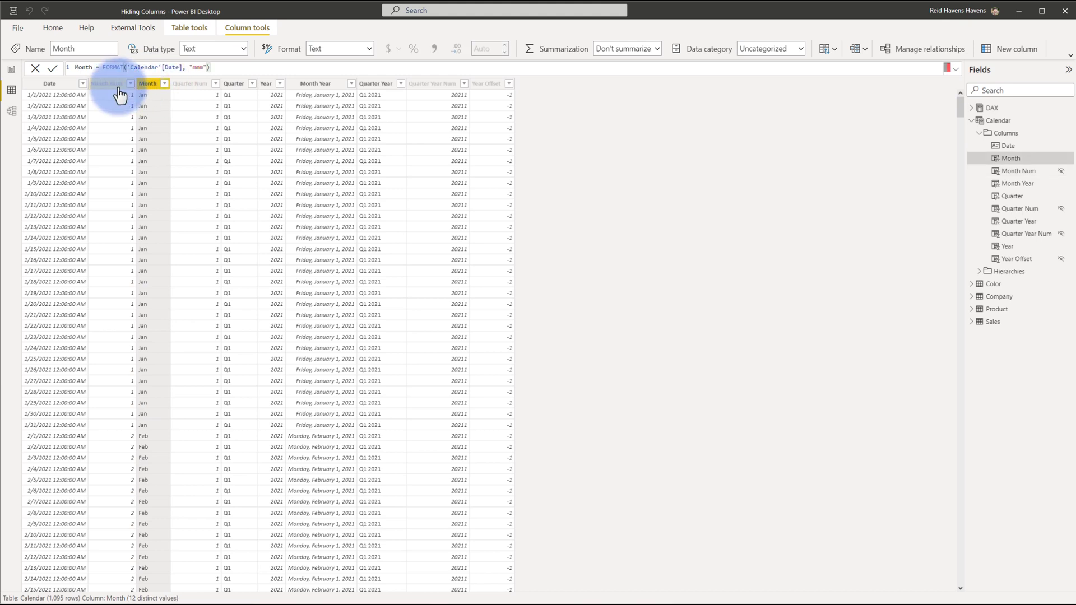
# Compare the filter values of the Quarter Year column with those of the hidden Quarter Year Num column.
pyautogui.click(381, 85)
pyautogui.click(401, 84)
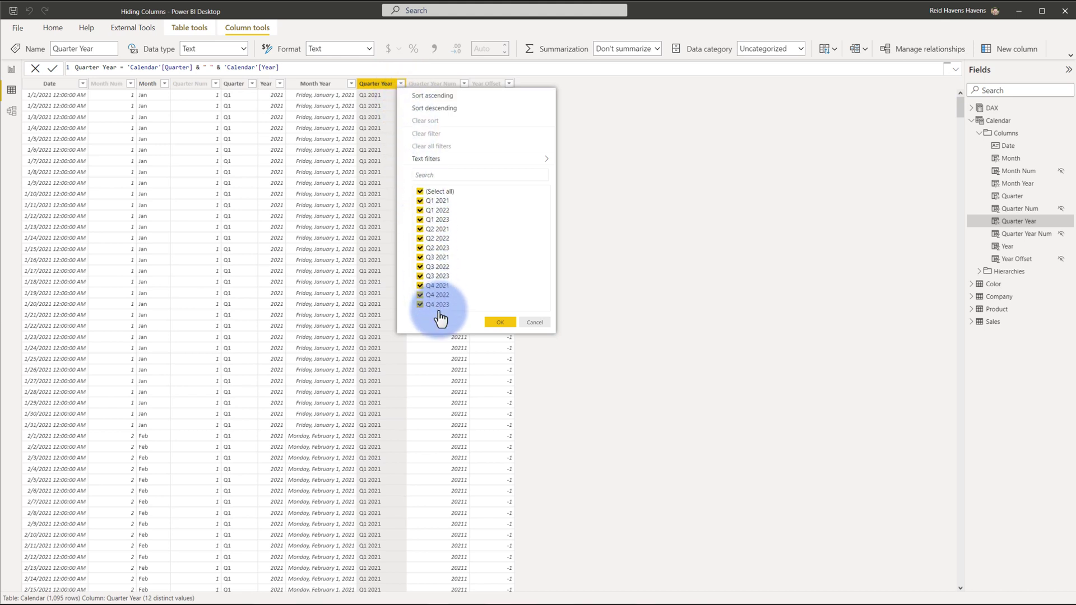
pyautogui.click(531, 321)
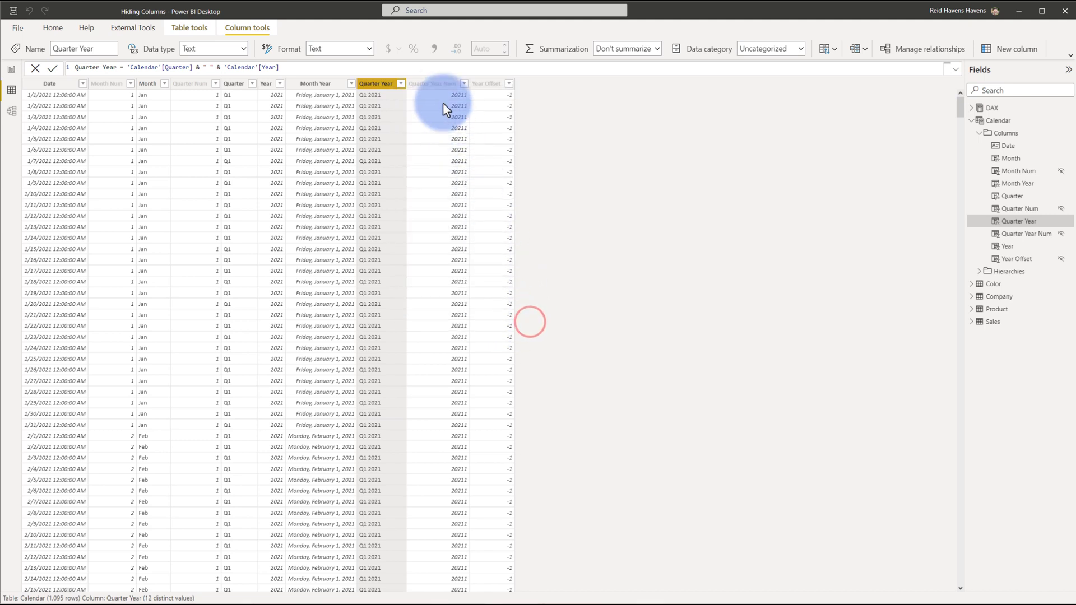
pyautogui.click(436, 83)
pyautogui.click(464, 84)
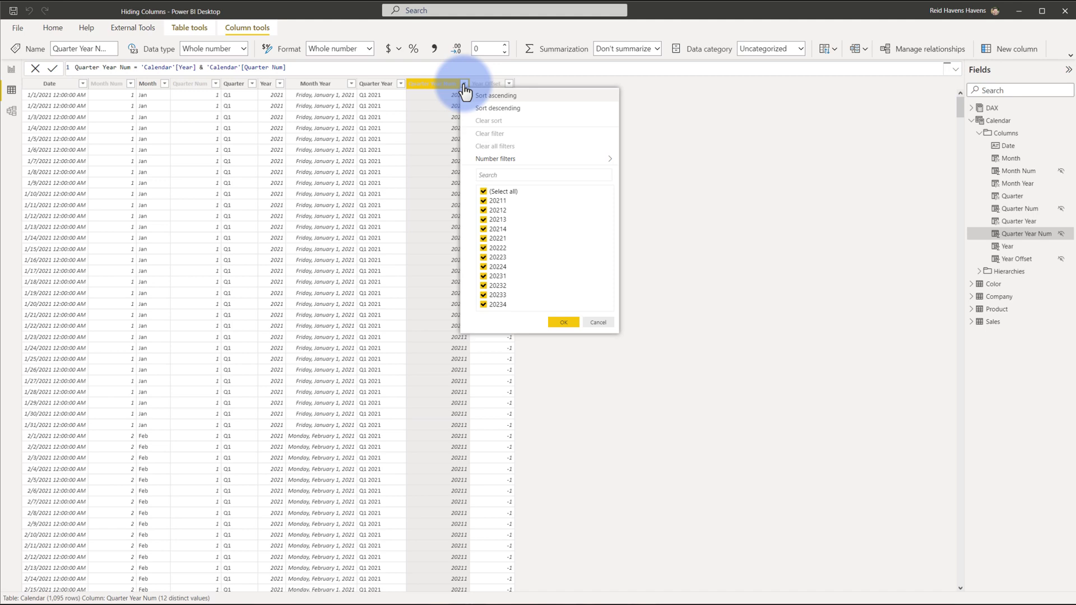
pyautogui.click(381, 85)
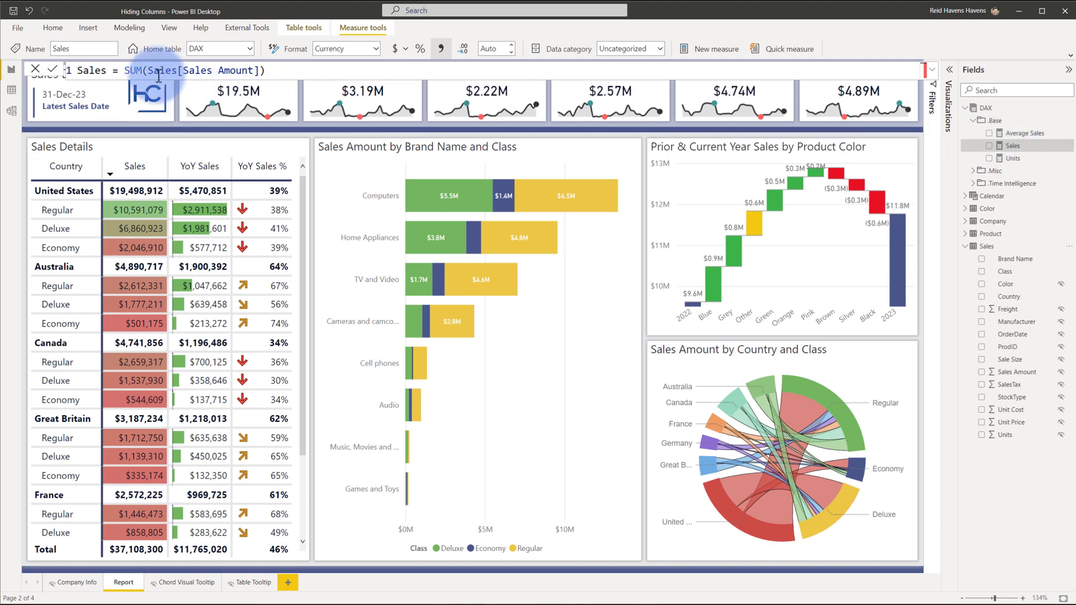
# Try wrapping the Sales measure's SUM of Sales Amount in CALCULATE with a filter argument starting with "sales".
pyautogui.click(1016, 372)
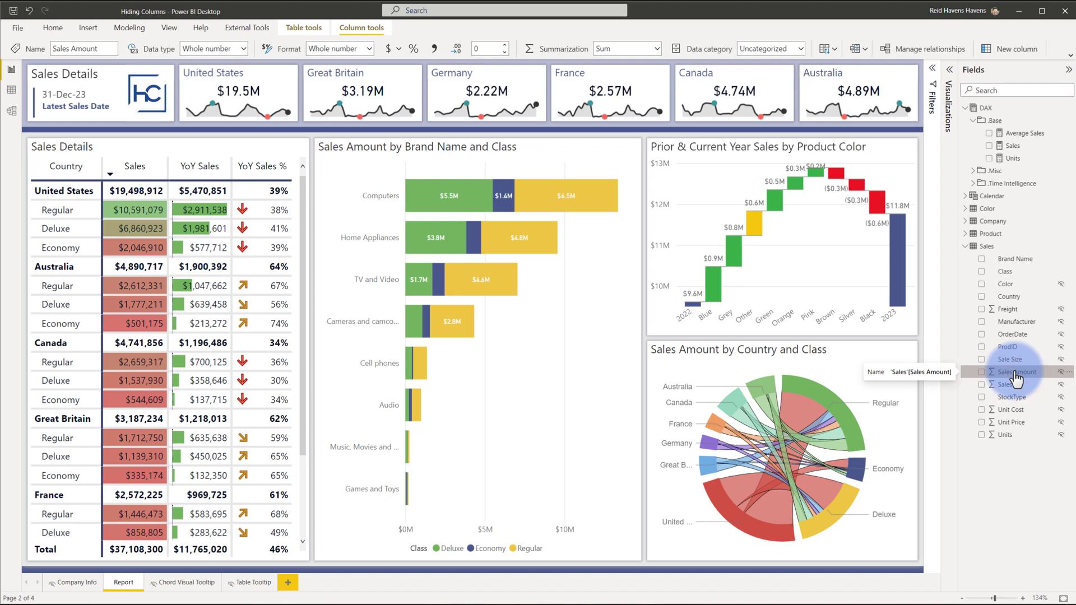
pyautogui.click(1011, 147)
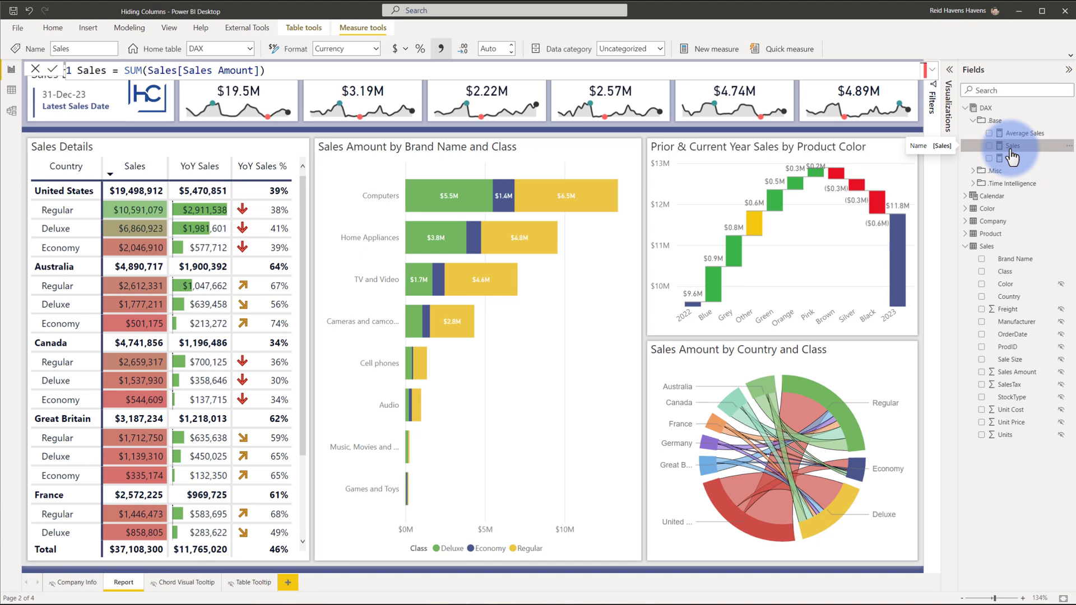
pyautogui.click(278, 72)
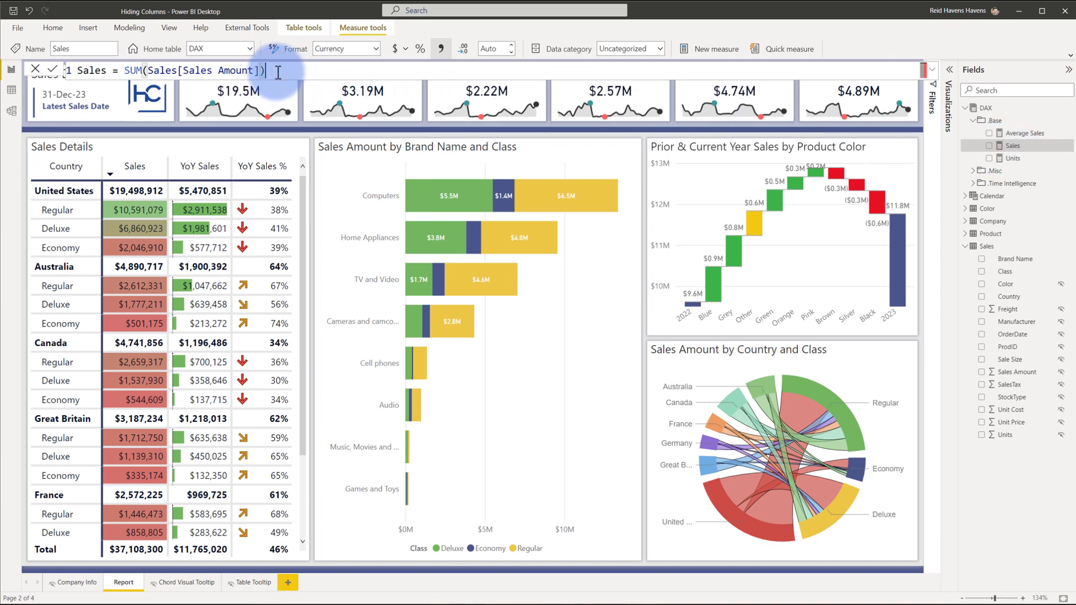
pyautogui.write(',')
pyautogui.press('BackSpace')
pyautogui.click(126, 70)
pyautogui.write('CAL')
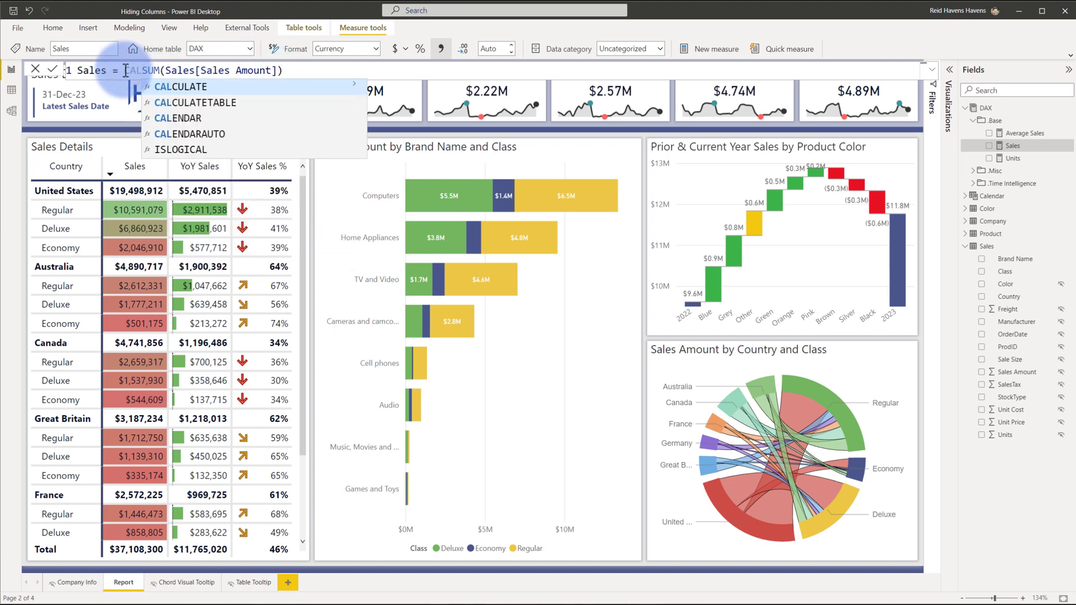
pyautogui.click(185, 86)
pyautogui.click(346, 68)
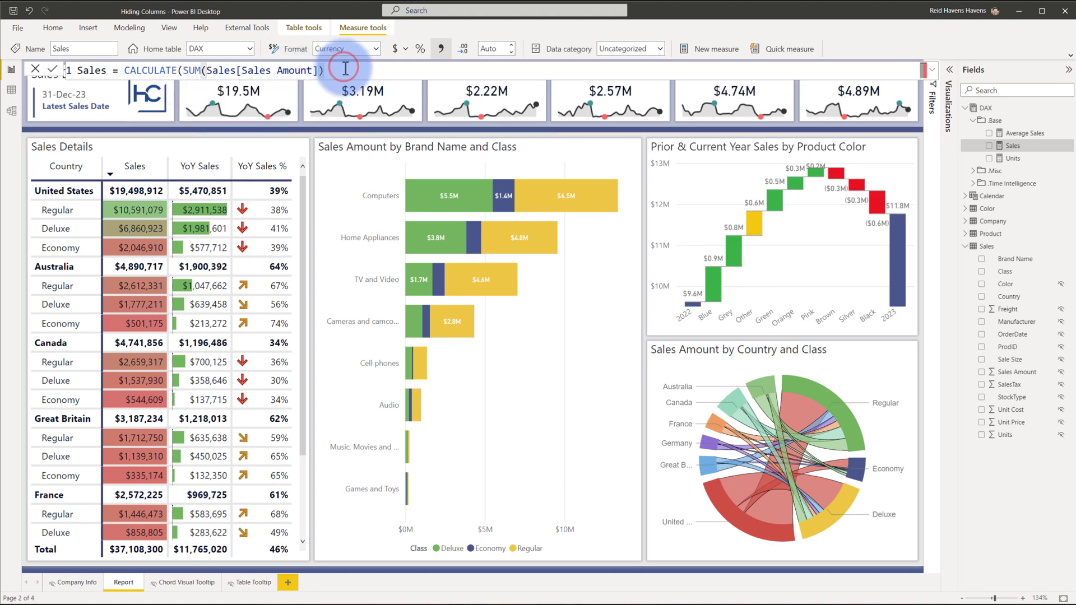
pyautogui.write(', sales')
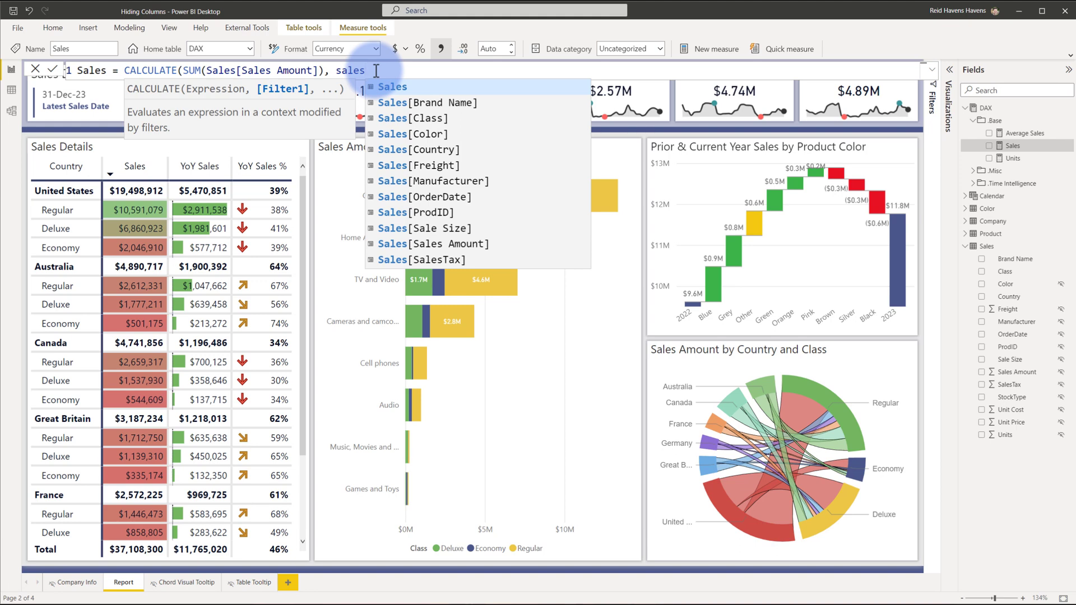
# Remove the filter argument and the CALCULATE wrapper from the Sales measure's formula.
pyautogui.press('BackSpace')
pyautogui.press('BackSpace')
pyautogui.press('BackSpace')
pyautogui.press('BackSpace')
pyautogui.press('BackSpace')
pyautogui.press('BackSpace')
pyautogui.press('BackSpace')
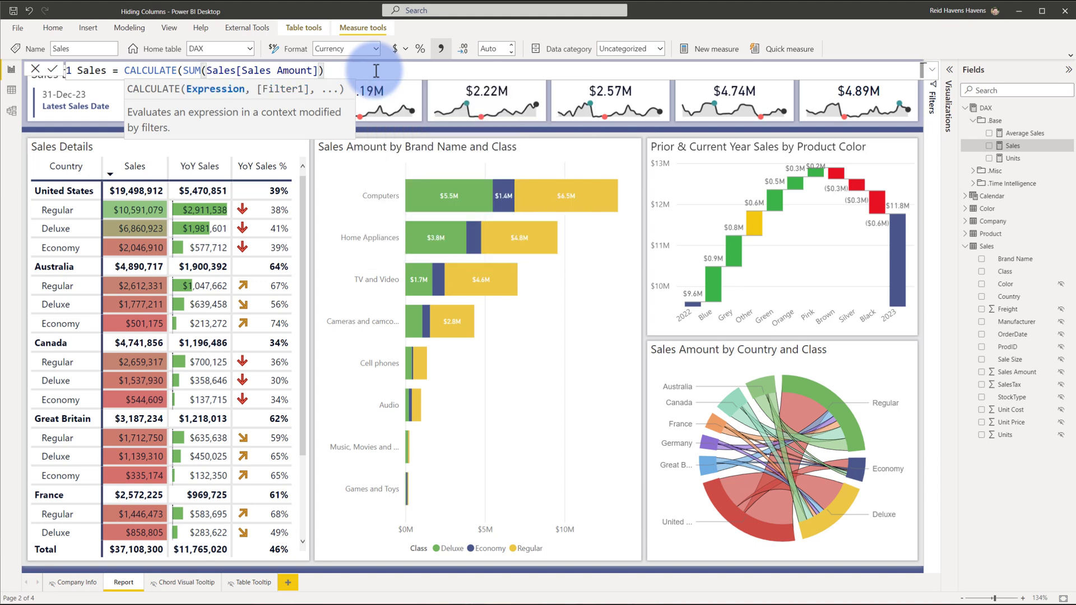
pyautogui.doubleClick(179, 72)
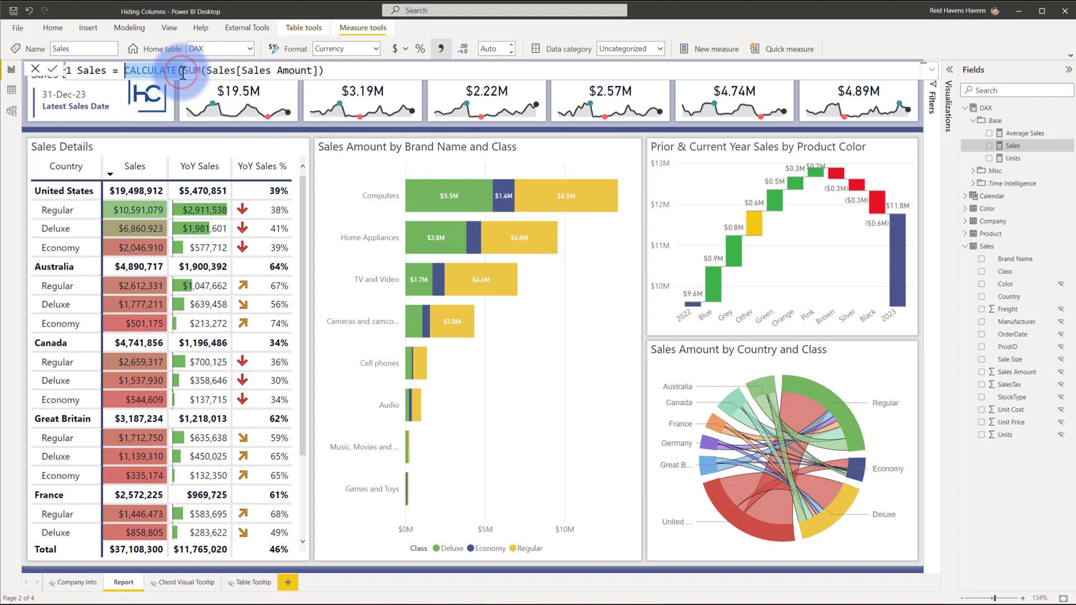
pyautogui.press('Delete')
pyautogui.press('Delete')
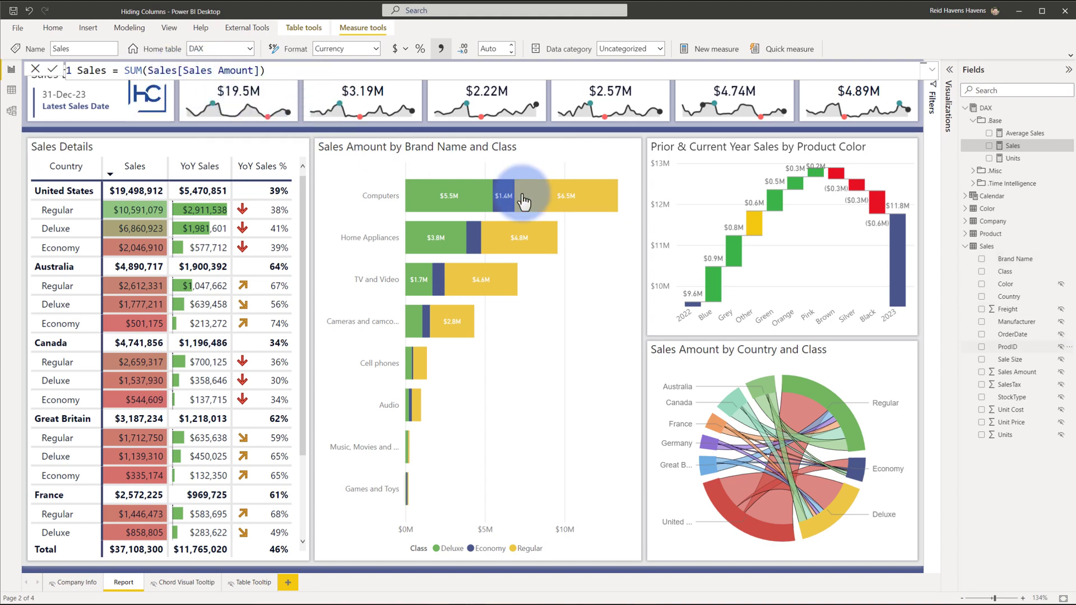
# Turn off the display of hidden fields in the field list.
pyautogui.rightClick(1029, 372)
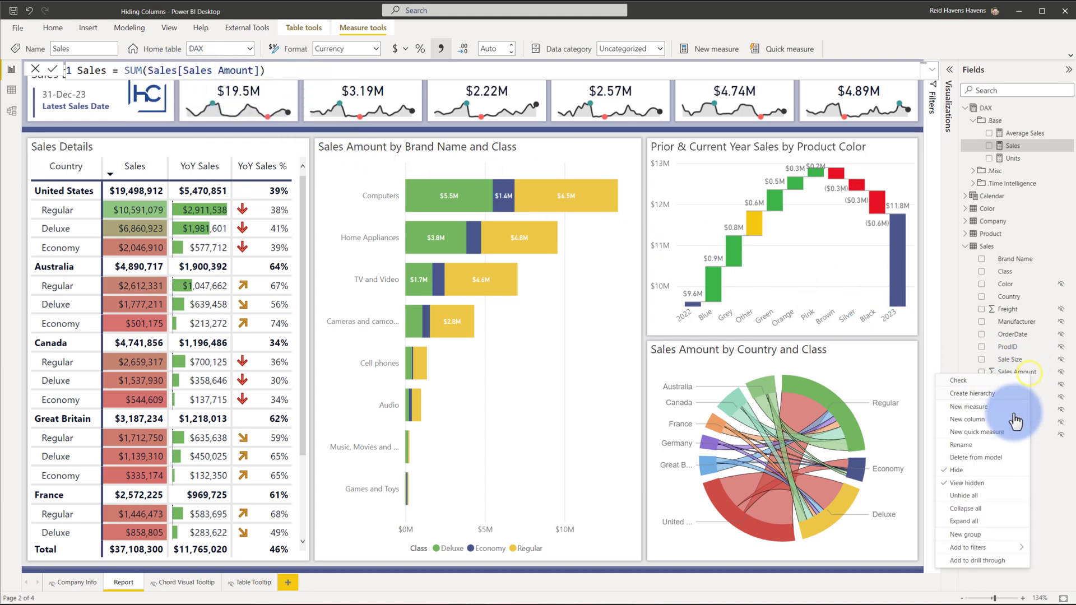
pyautogui.click(985, 485)
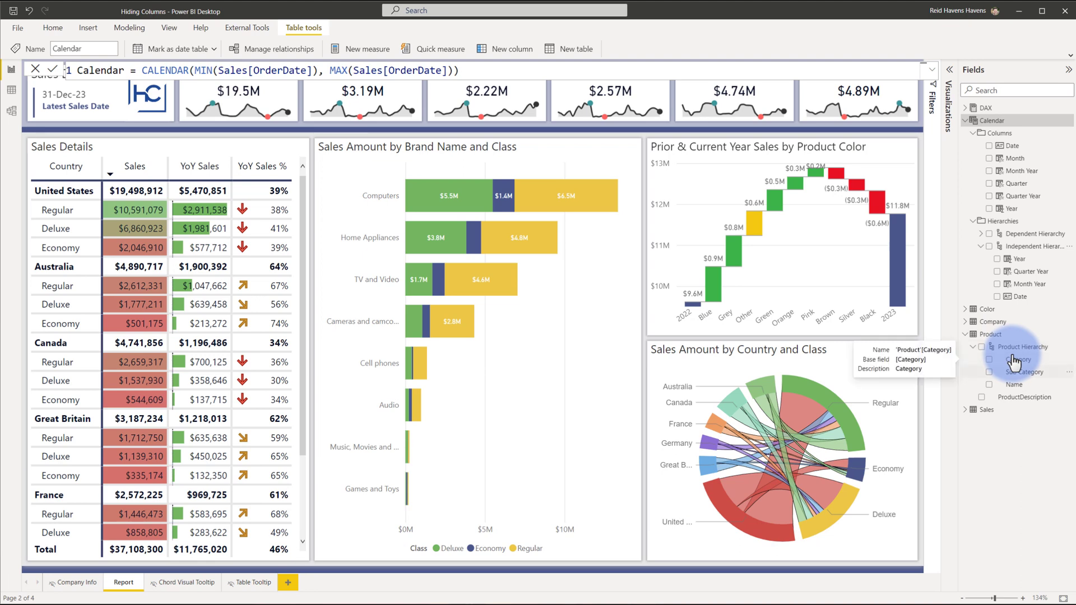
# Temporarily show hidden fields to compare the Product table's hidden columns with the Product Hierarchy levels, and turn their display off again.
pyautogui.rightClick(994, 335)
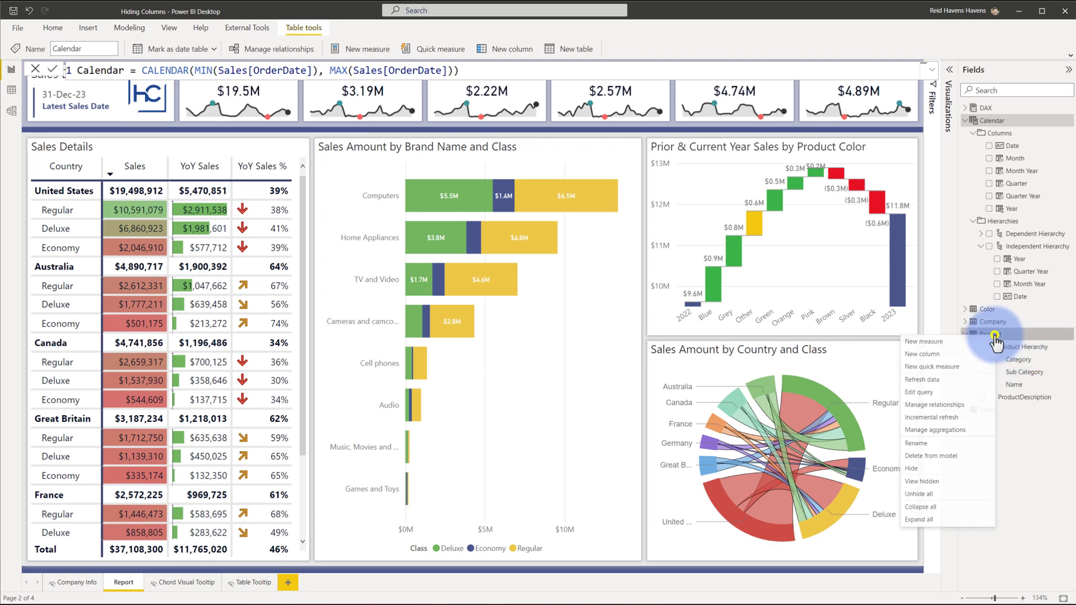
pyautogui.click(934, 481)
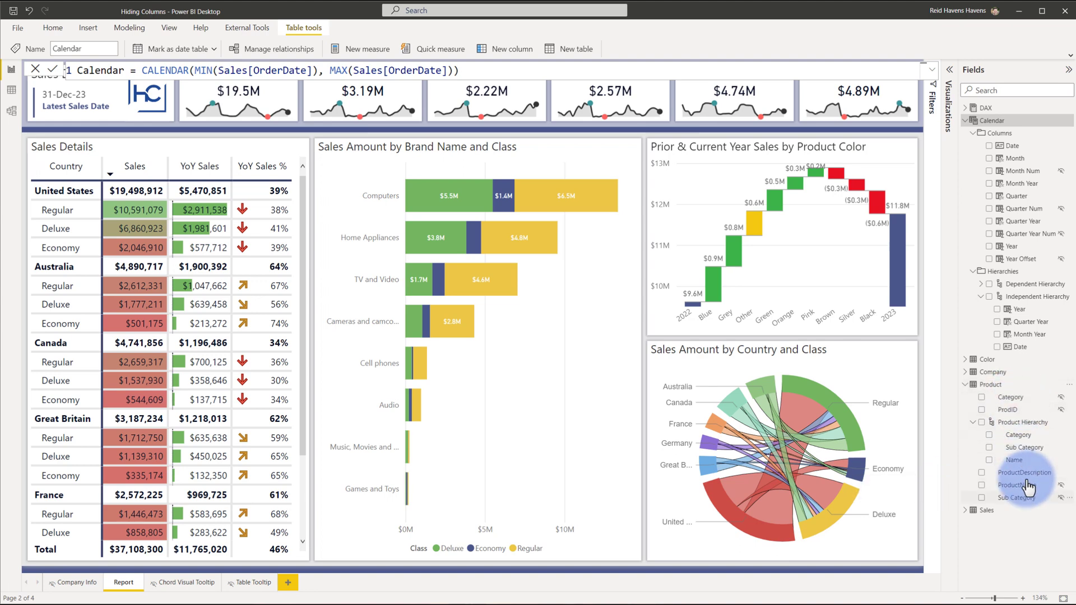
pyautogui.rightClick(1015, 396)
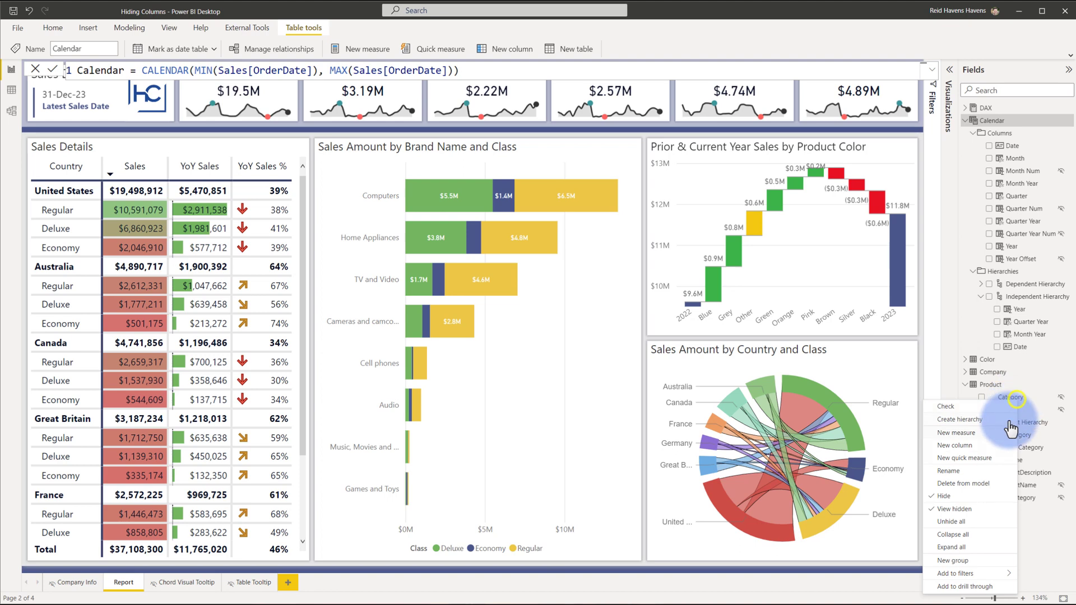
pyautogui.click(977, 507)
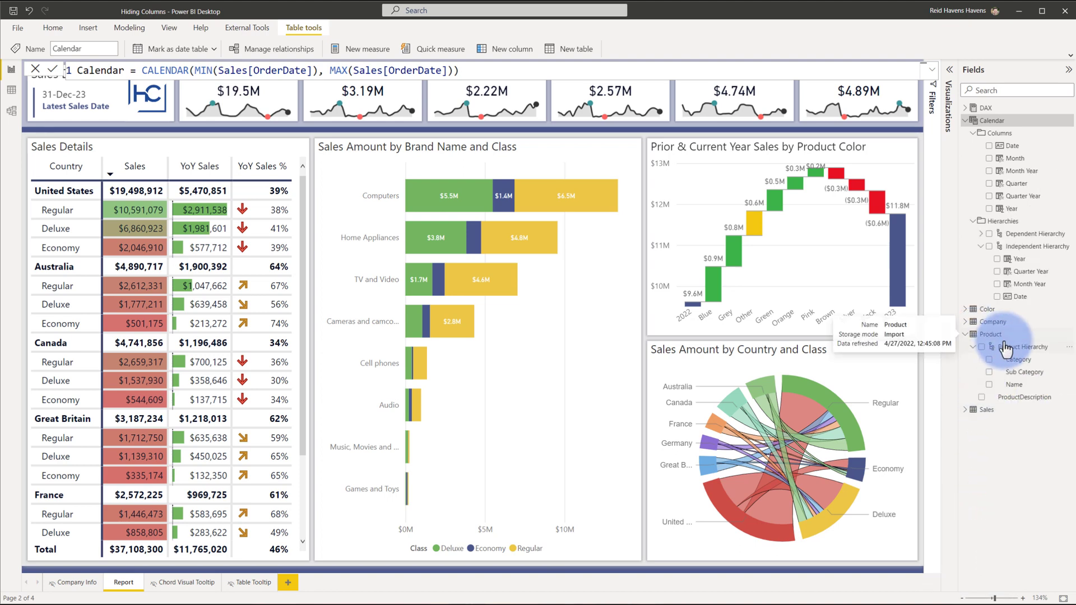
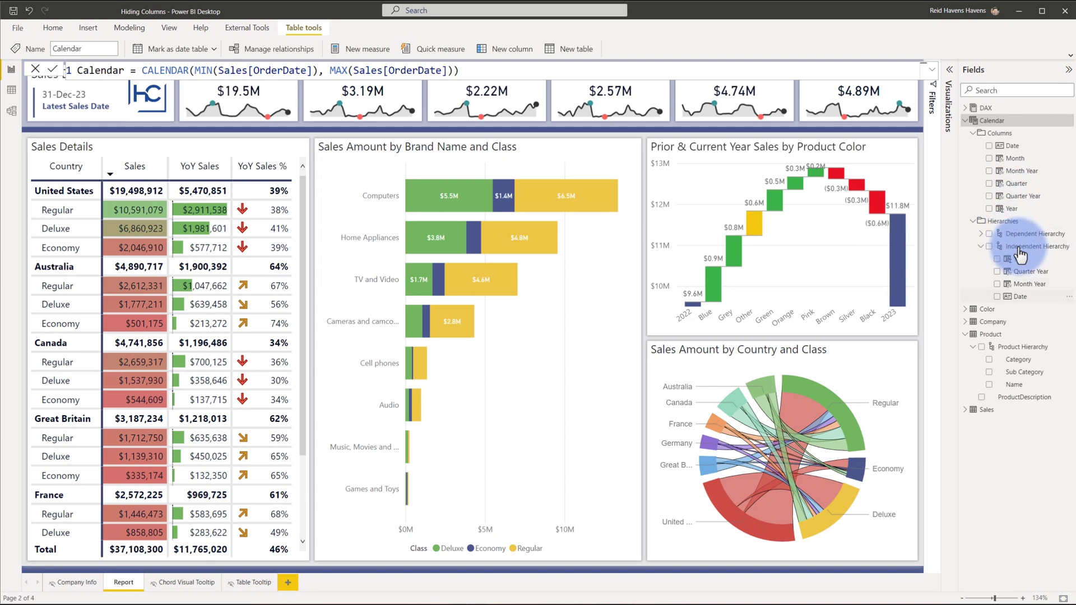
# Collapse the Calendar table's folders and inspect the display folder shared by Dependent Hierarchy and Independent Hierarchy in the model view.
pyautogui.click(973, 222)
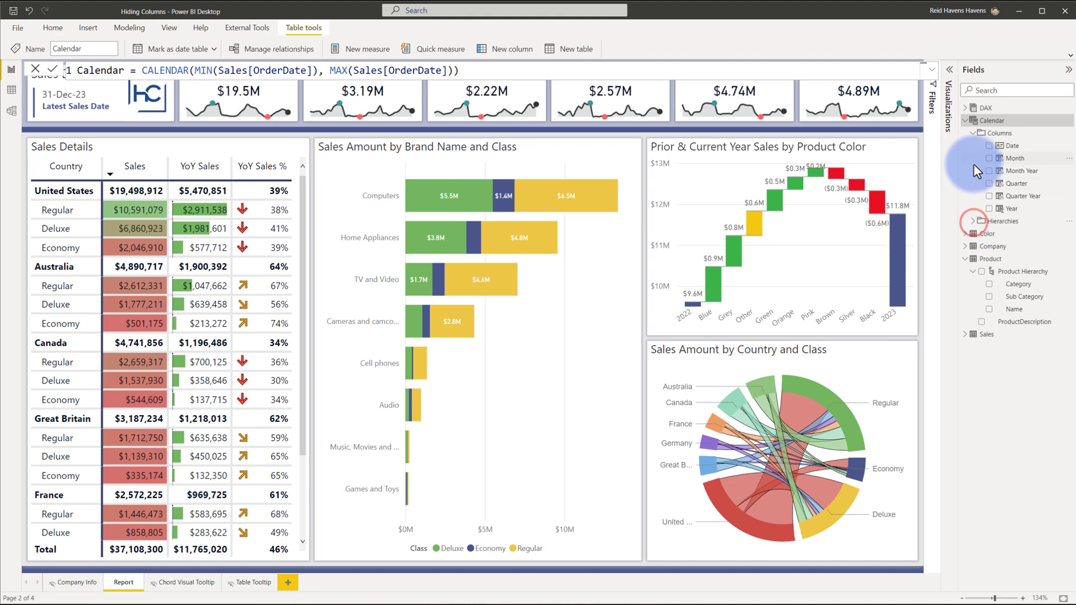
pyautogui.click(974, 133)
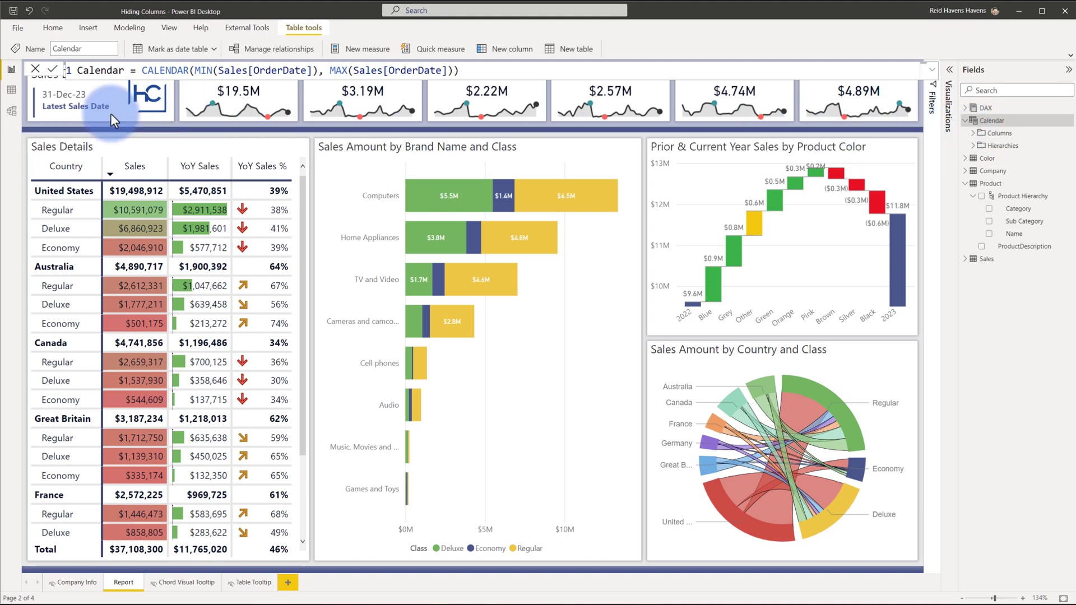
pyautogui.click(11, 112)
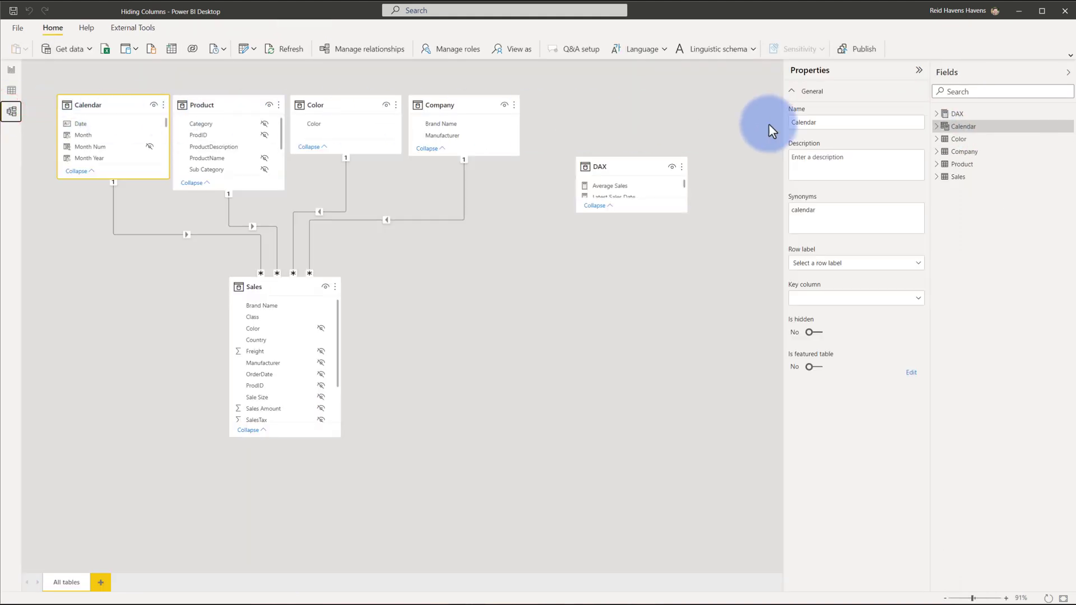
pyautogui.click(936, 126)
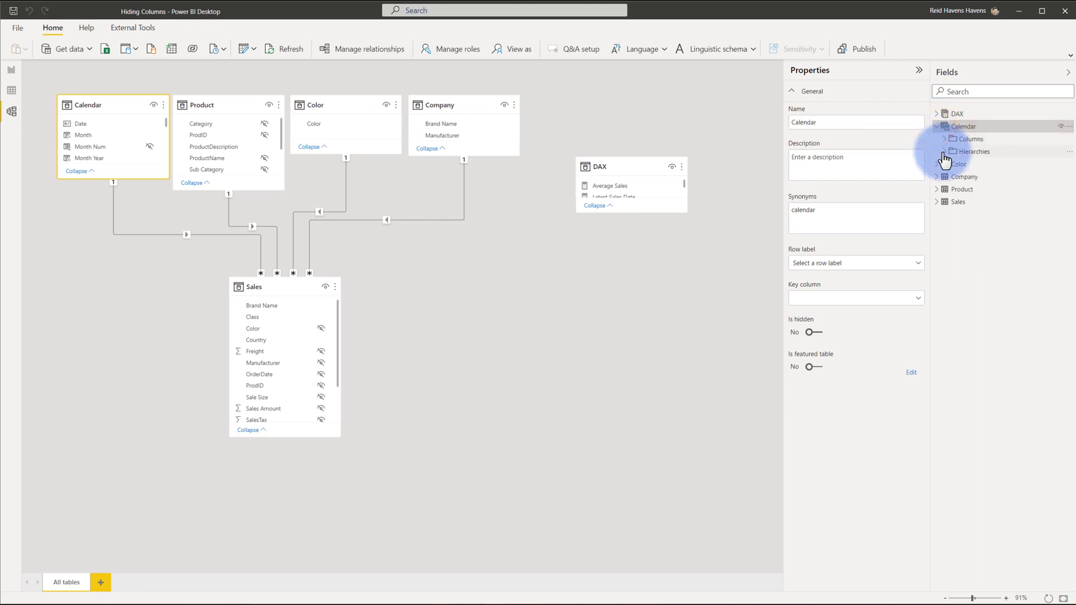
pyautogui.click(945, 151)
pyautogui.click(980, 164)
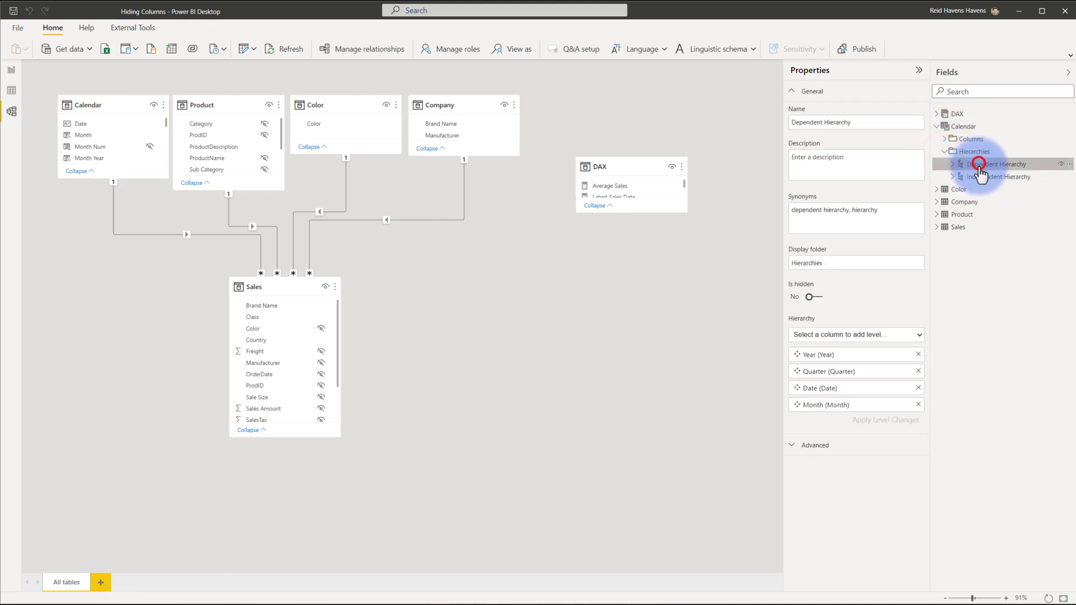
pyautogui.keyDown('ctrl'); pyautogui.click(980, 175); pyautogui.keyUp('ctrl')
pyautogui.doubleClick(848, 228)
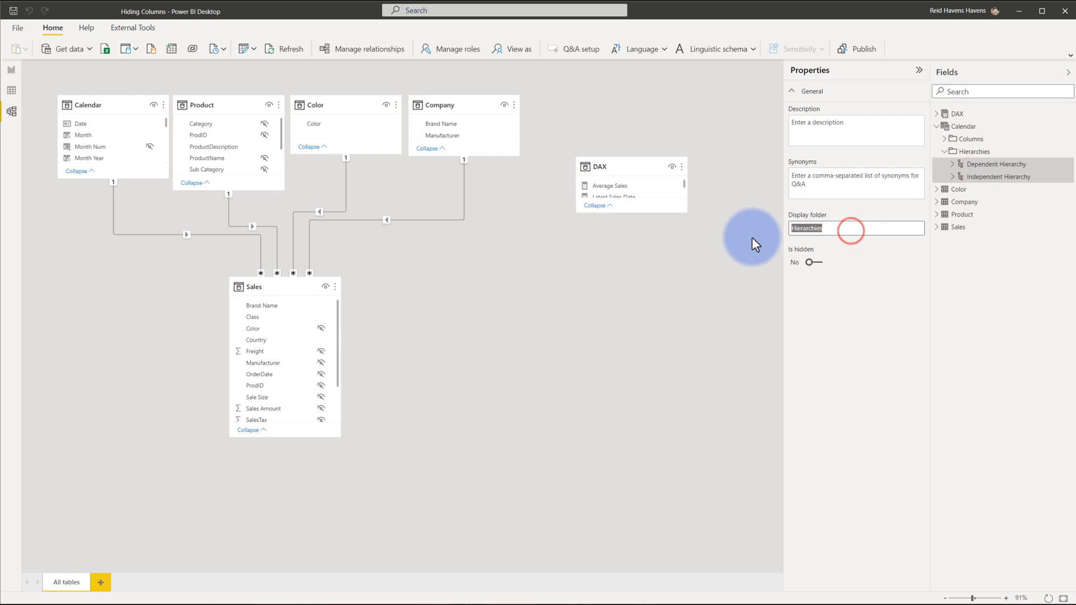
# Select all Calendar columns from Date through Year Offset and inspect their shared display folder setting.
pyautogui.click(944, 139)
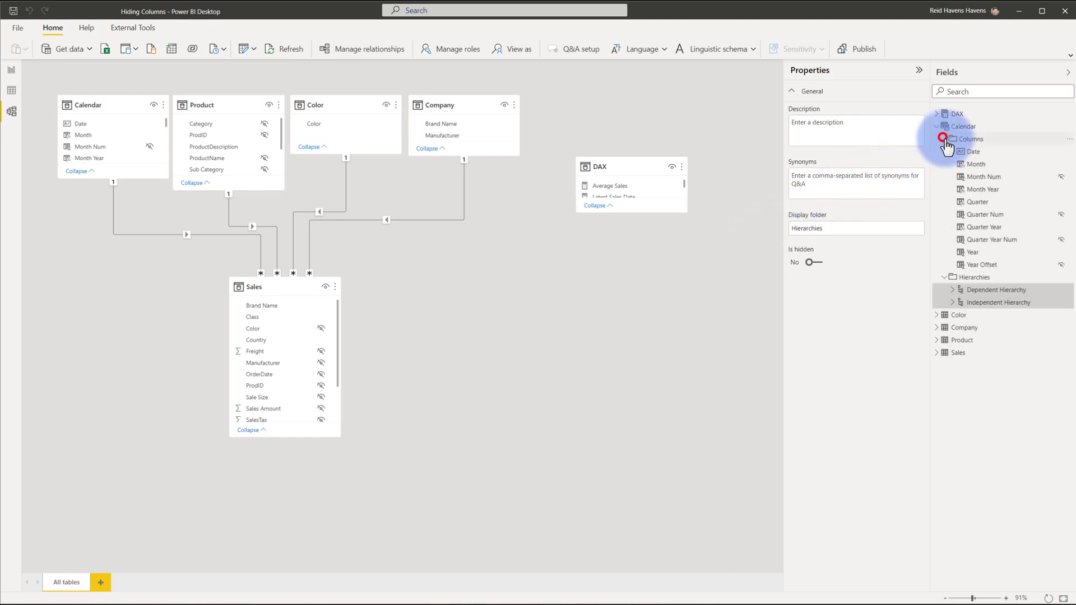
pyautogui.click(974, 154)
pyautogui.keyDown('shift'); pyautogui.click(980, 265); pyautogui.keyUp('shift')
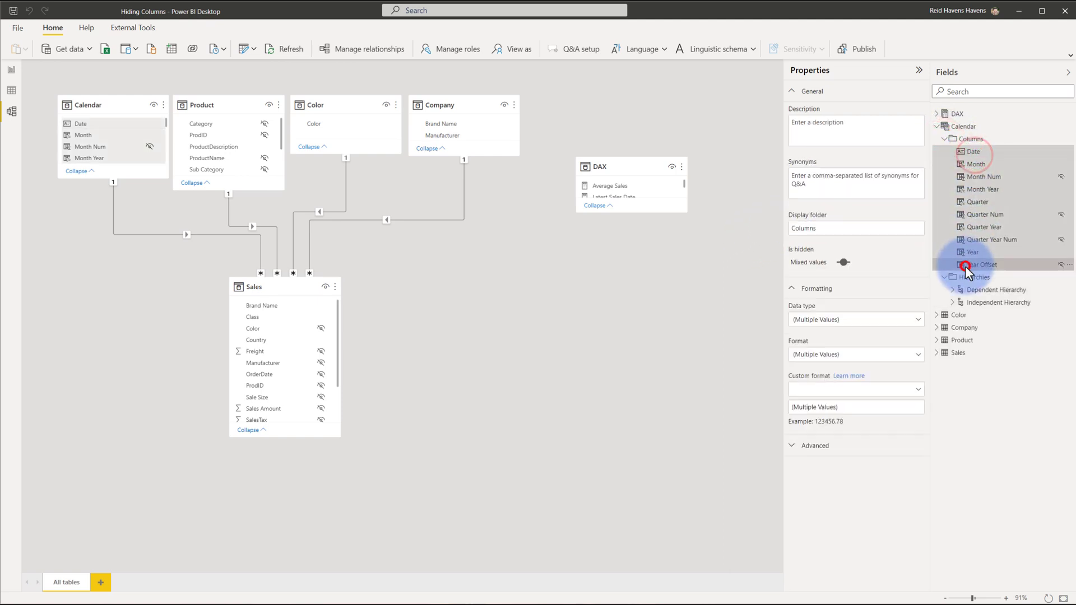
pyautogui.click(844, 226)
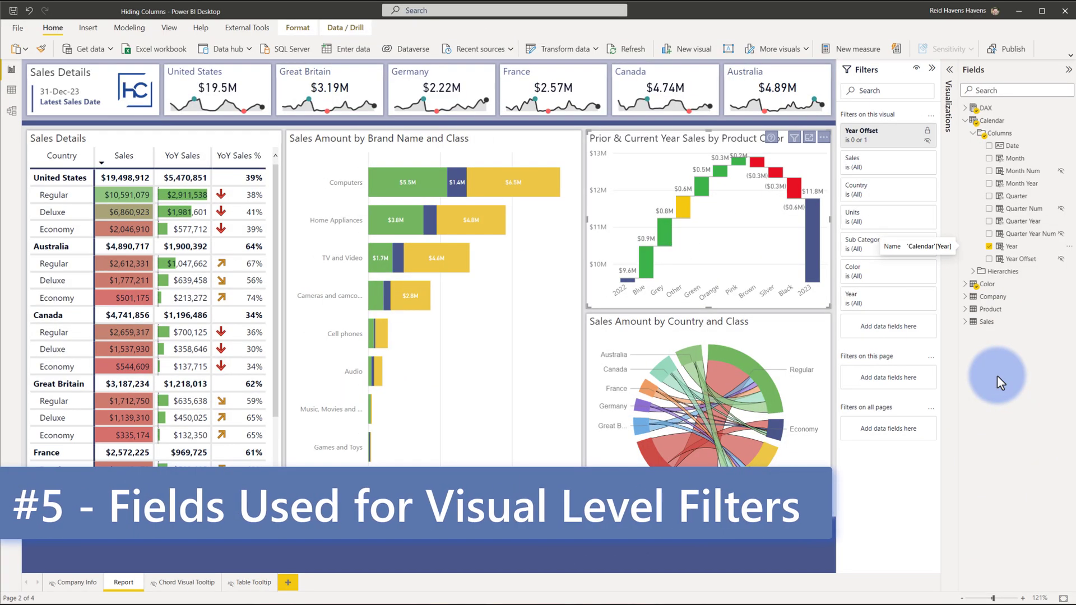
# Show the Year Offset column's formula and turn off the display of hidden fields in the field list.
pyautogui.click(1018, 260)
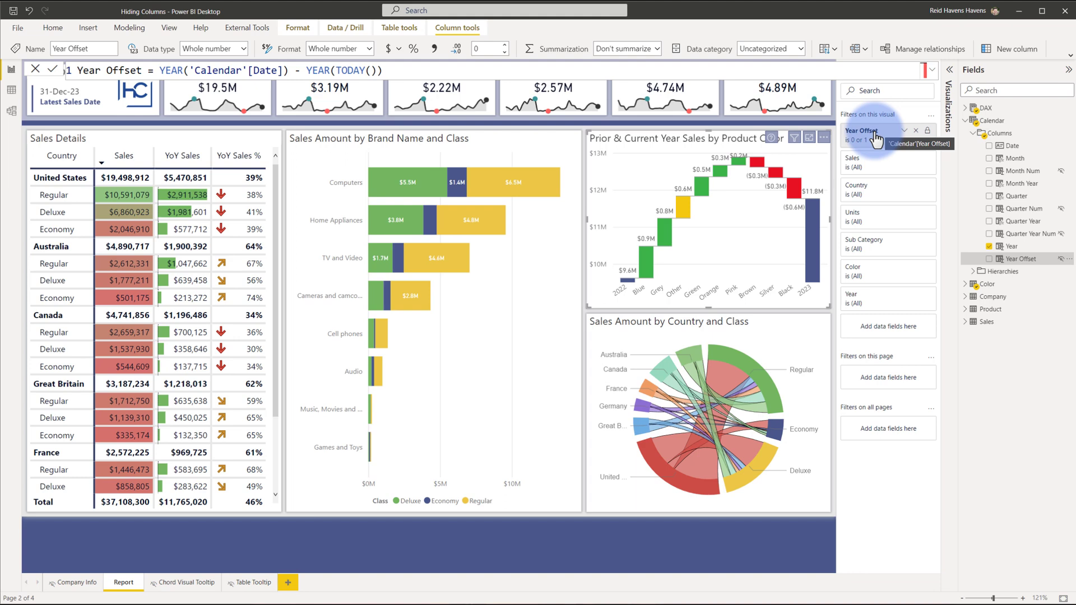
pyautogui.rightClick(1015, 269)
pyautogui.click(974, 385)
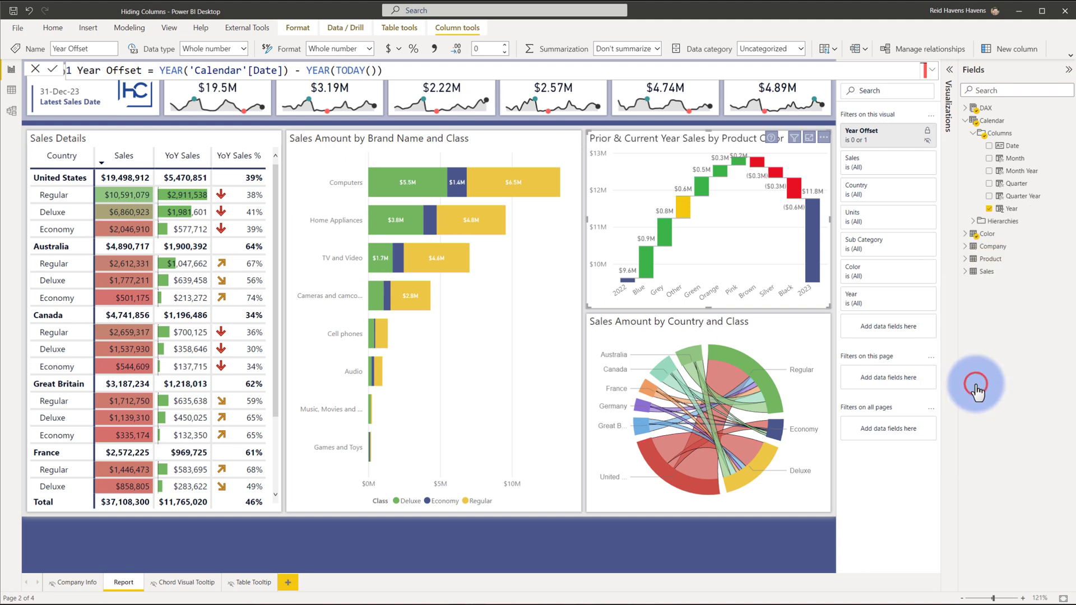